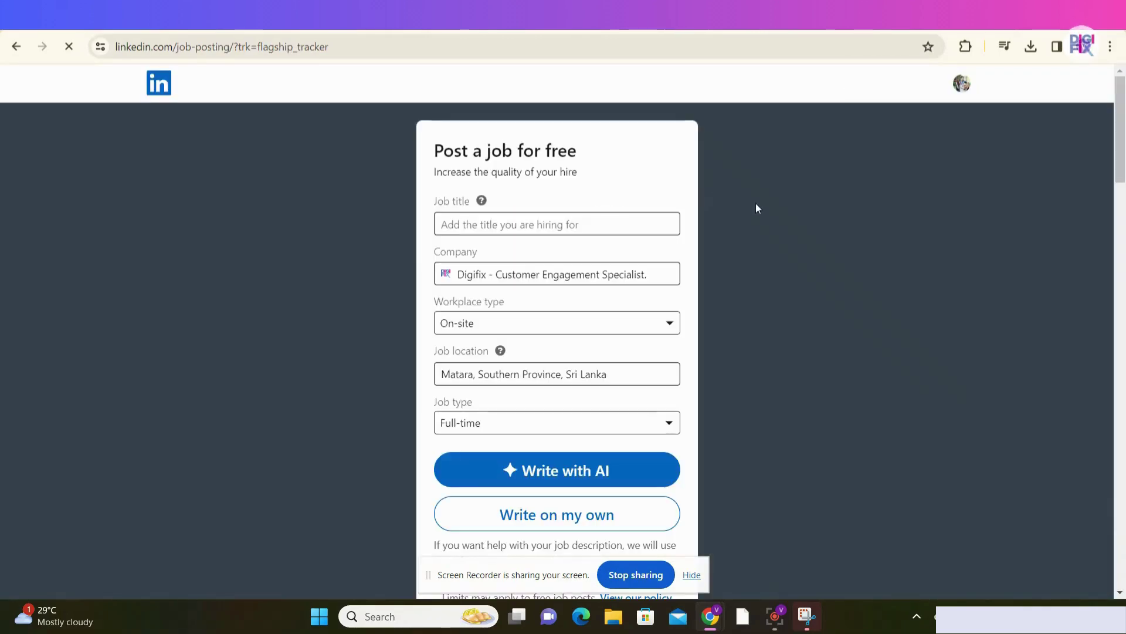
# - Scroll down the job posting page toward the Digifix company admin feed
pyautogui.moveTo(1123, 132); pyautogui.dragTo(1125, 277)
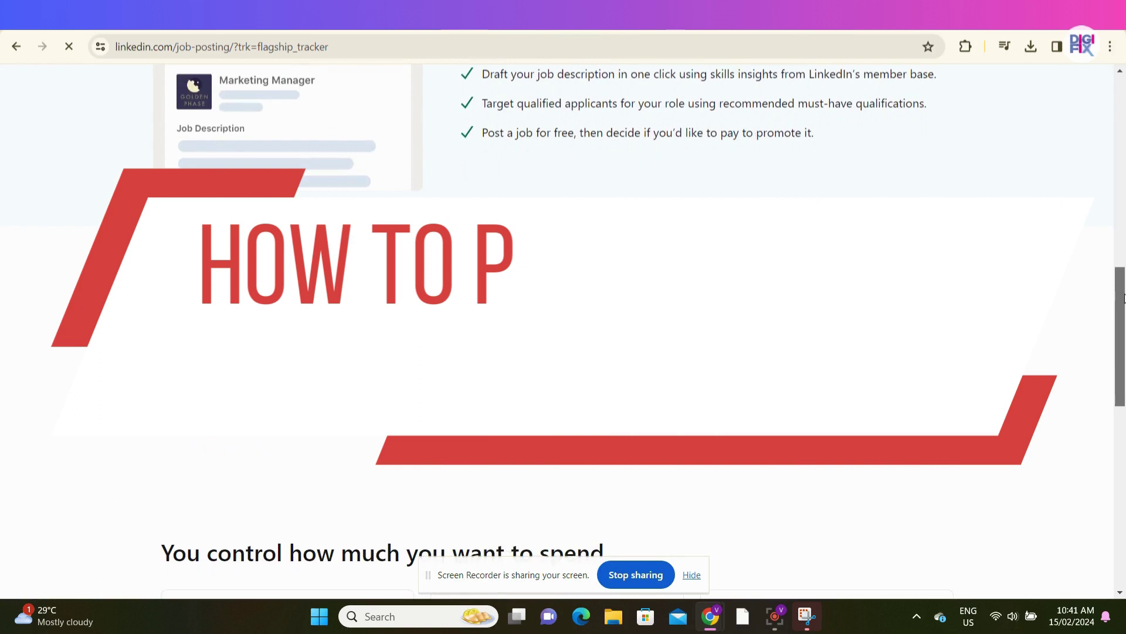
pyautogui.moveTo(1125, 296); pyautogui.dragTo(1124, 468)
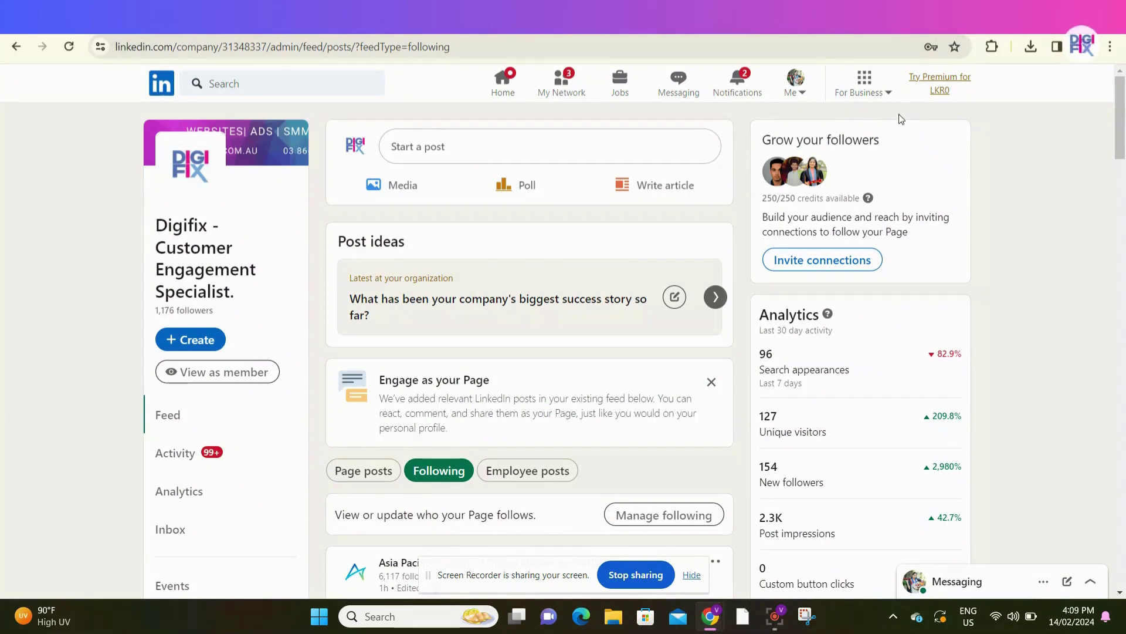
# - Bring up the For Business tools list to reach Post a job
pyautogui.click(888, 97)
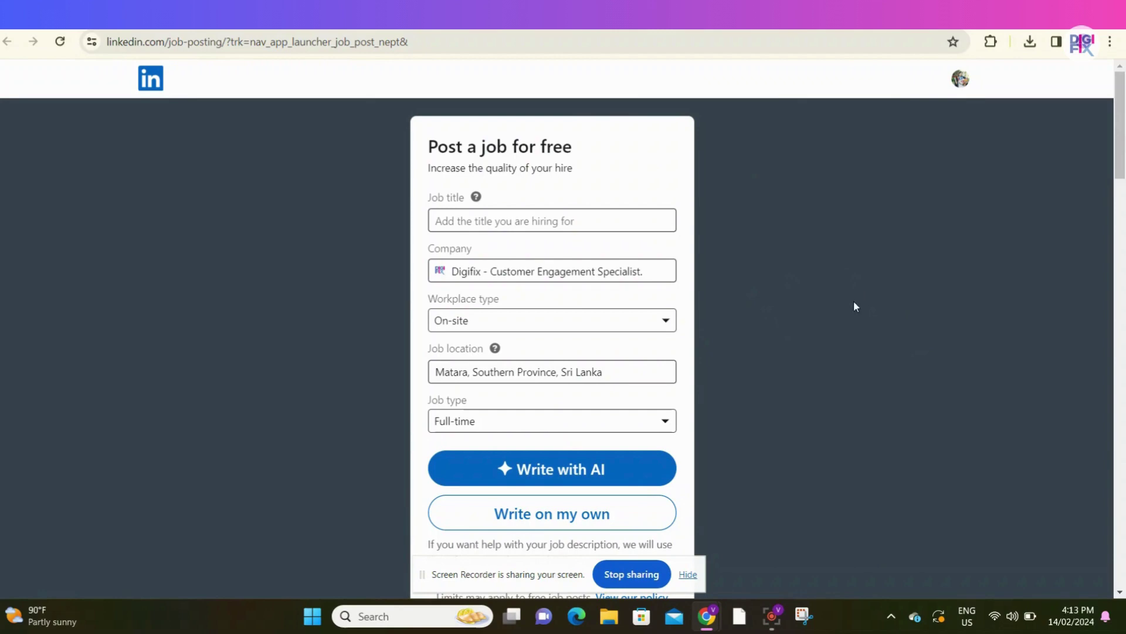
# - Enter Web Developer as the job title from the suggestions
pyautogui.moveTo(1122, 120); pyautogui.dragTo(1124, 155)
pyautogui.scroll(3, 1124, 156)
pyautogui.click(558, 220)
pyautogui.write('Web de')
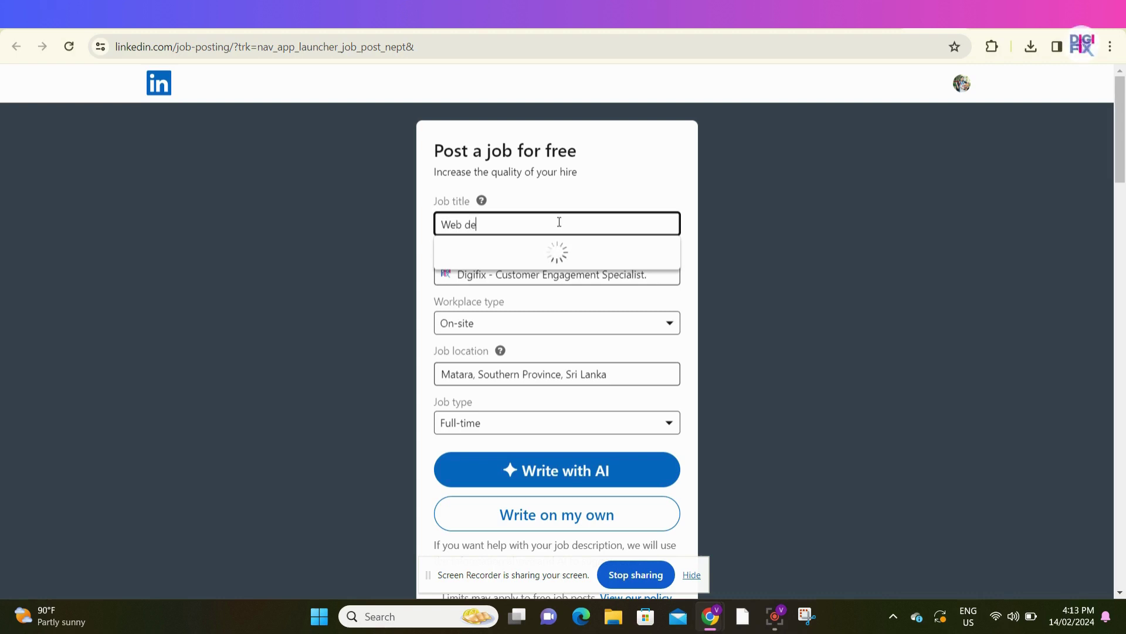
pyautogui.write('veloper')
pyautogui.click(560, 249)
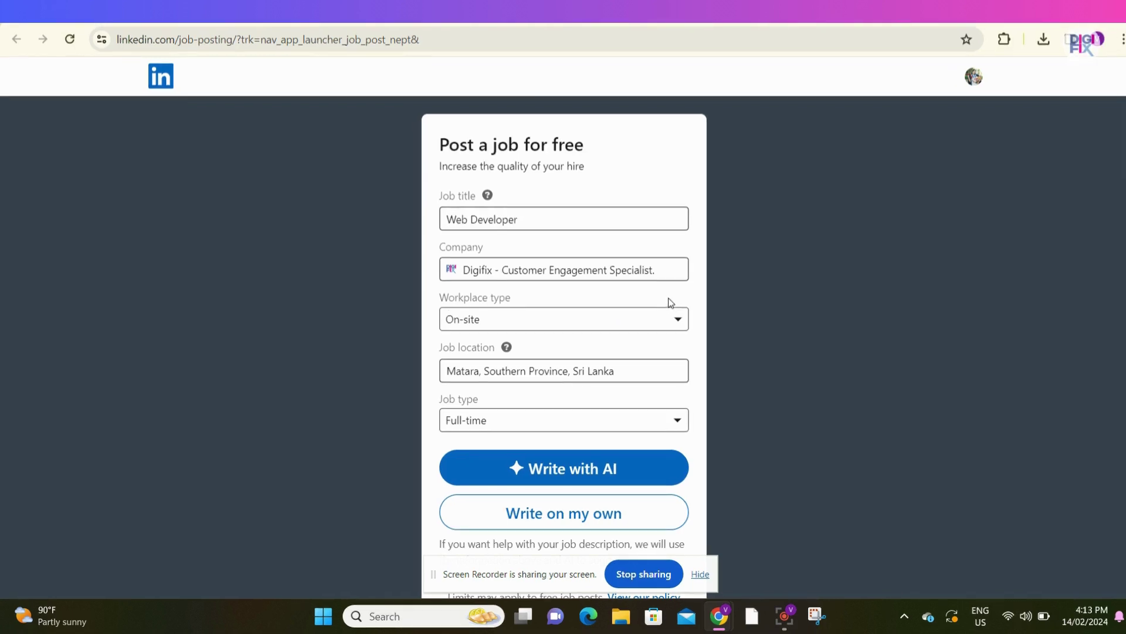
# - Set the workplace type to Remote and the employee location to Australia
pyautogui.click(677, 321)
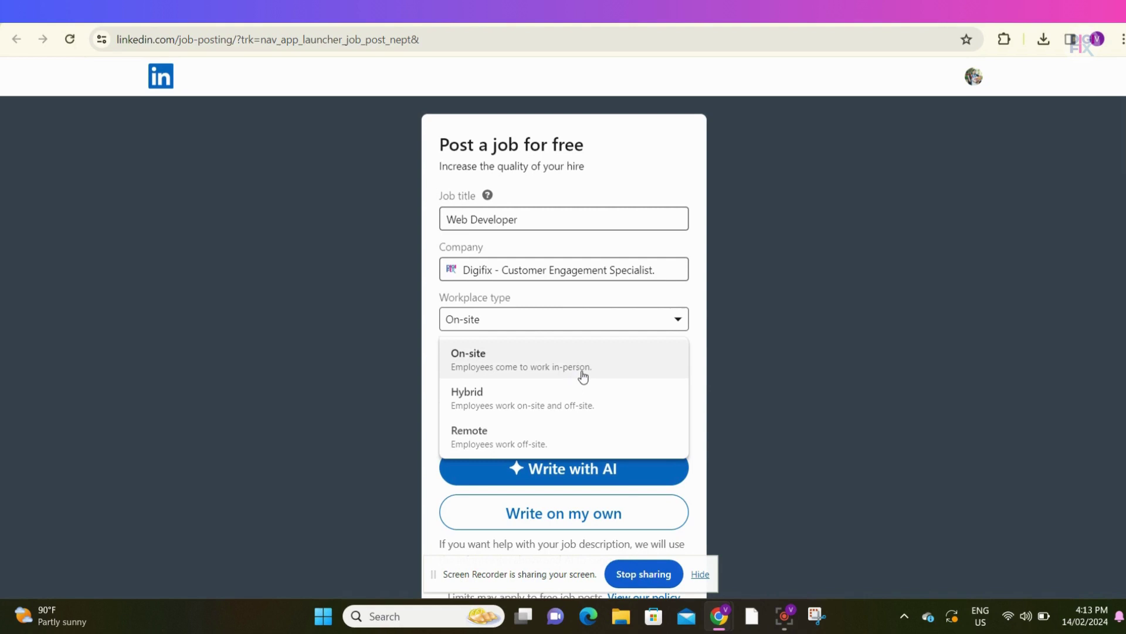
pyautogui.click(595, 442)
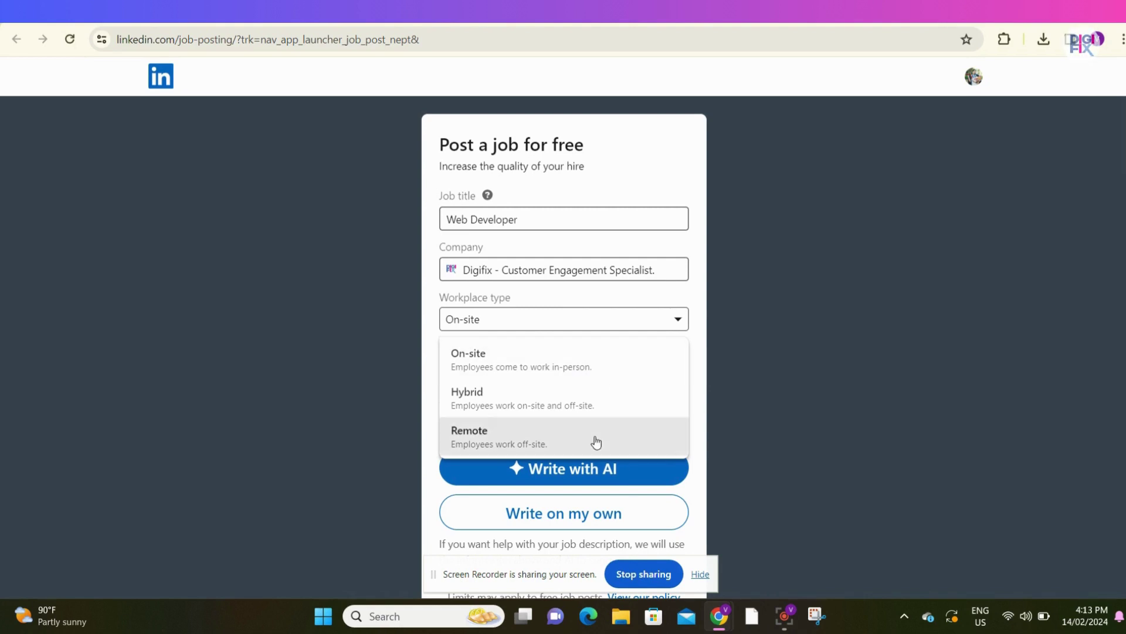
pyautogui.click(654, 373)
pyautogui.write('A')
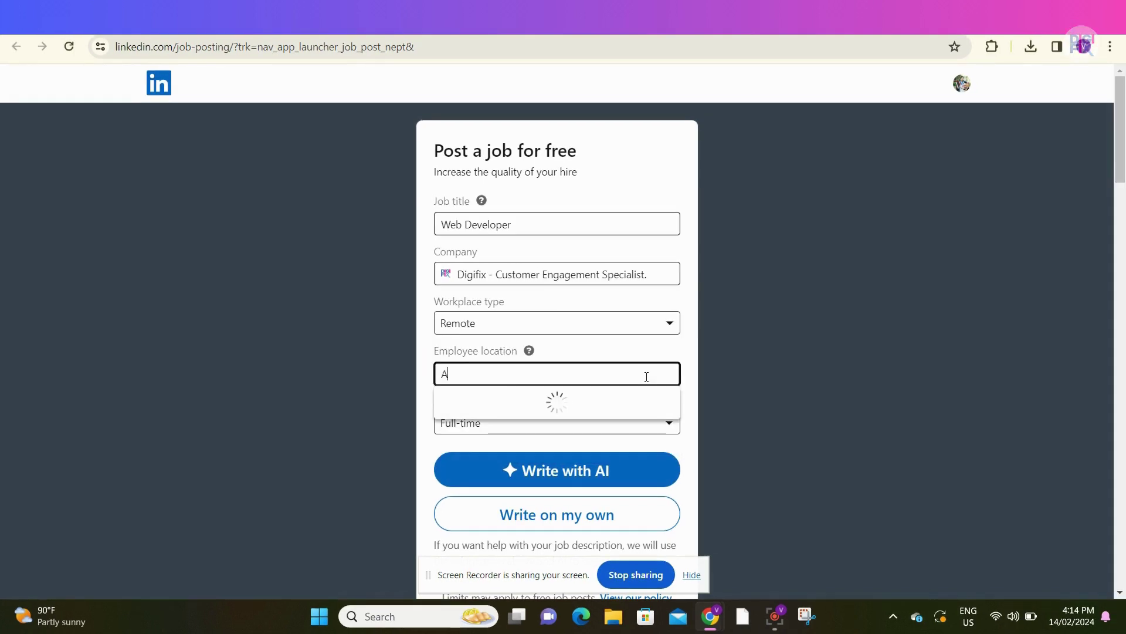
pyautogui.write('ustral')
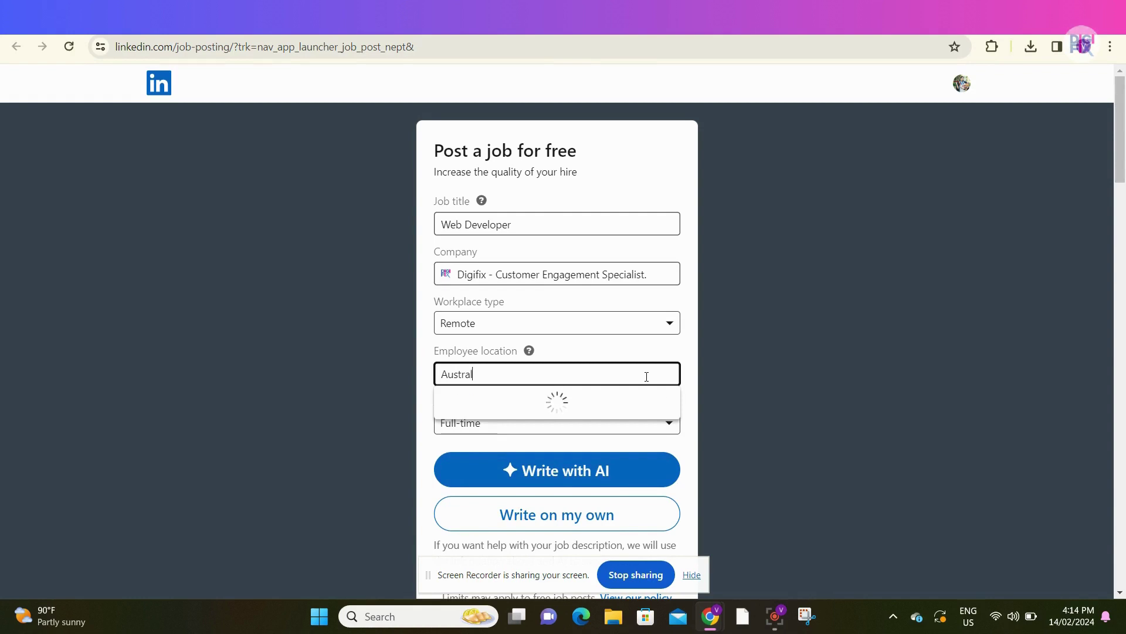
pyautogui.write('ia')
pyautogui.click(636, 403)
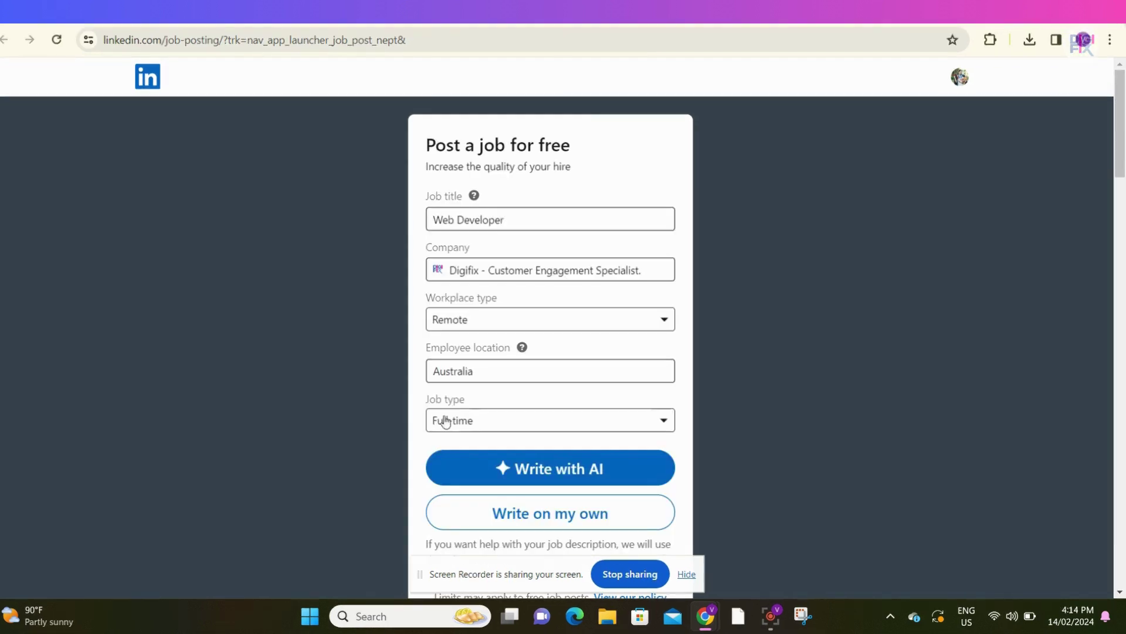
# - Keep the job type as Full-time and move down the form
pyautogui.click(668, 424)
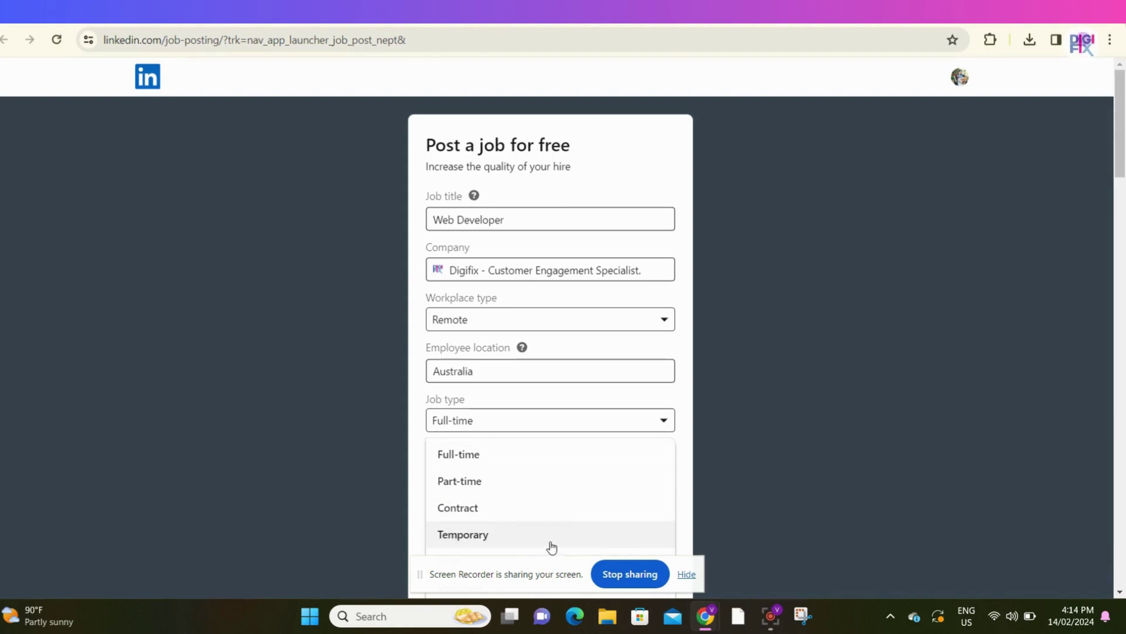
pyautogui.click(591, 457)
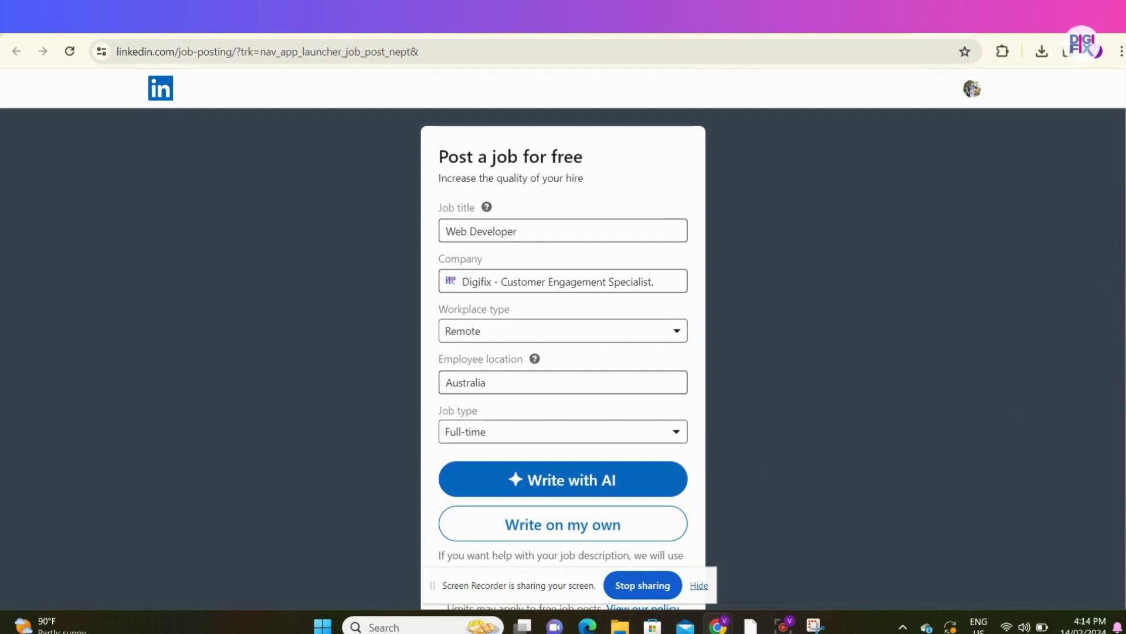
pyautogui.scroll(-3, 1116, 285)
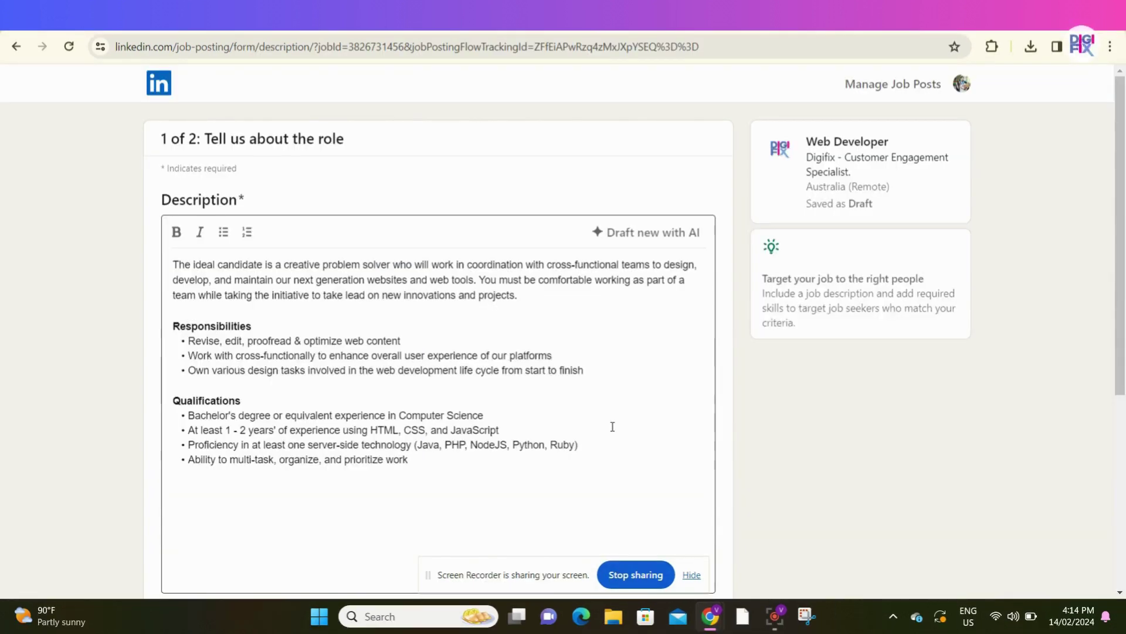
pyautogui.moveTo(1123, 207); pyautogui.dragTo(1122, 226)
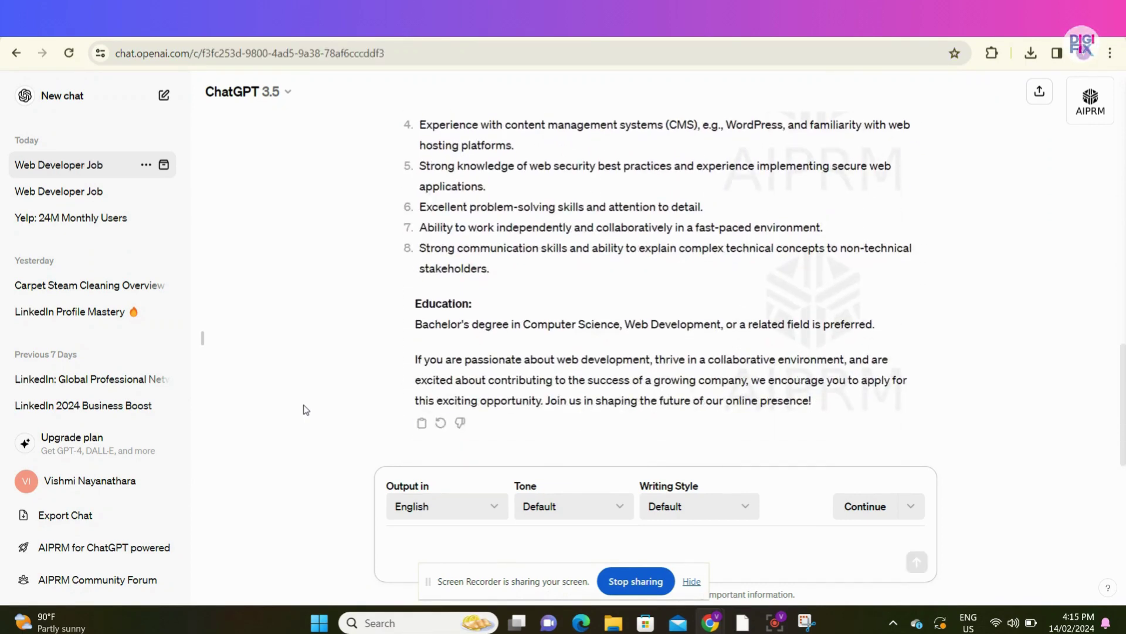
# - Scroll back up through ChatGPT's generated Web Developer job description
pyautogui.scroll(8, 1124, 385)
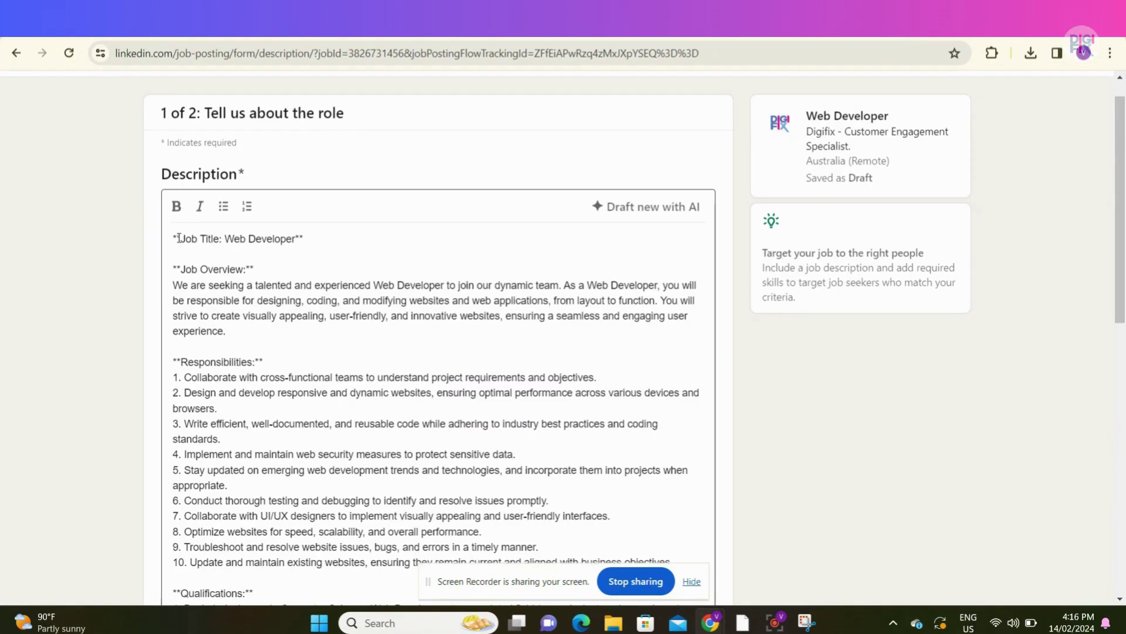
pyautogui.moveTo(177, 237); pyautogui.dragTo(197, 238)
pyautogui.click(217, 246)
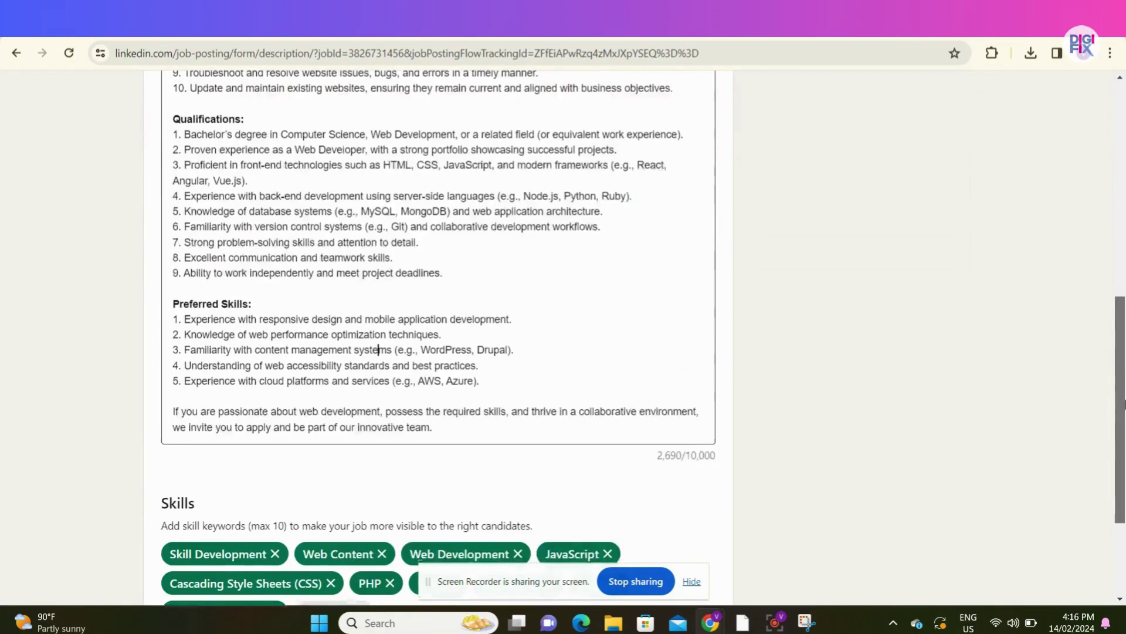
pyautogui.scroll(-3, 1124, 480)
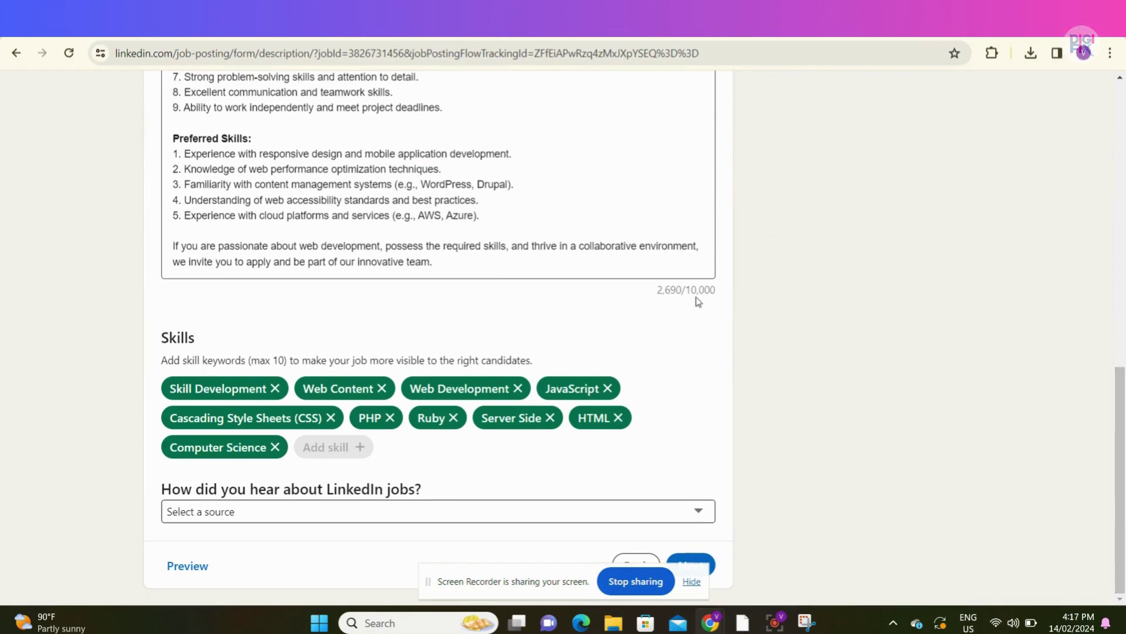
pyautogui.scroll(2, 376, 281)
pyautogui.scroll(-2, 376, 282)
pyautogui.click(698, 511)
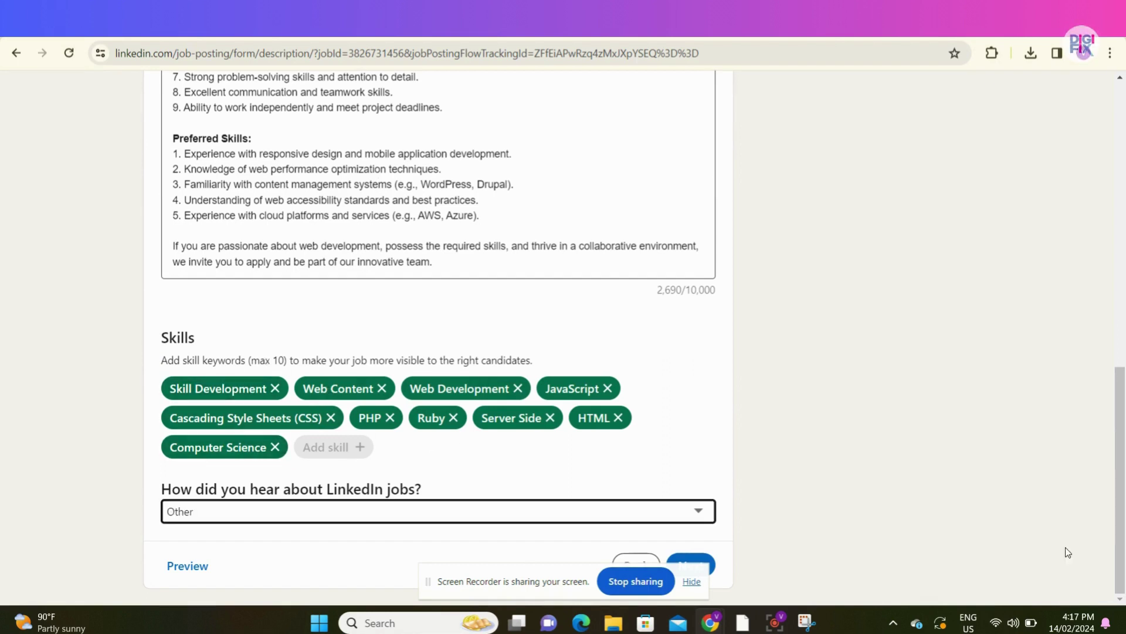
pyautogui.click(184, 570)
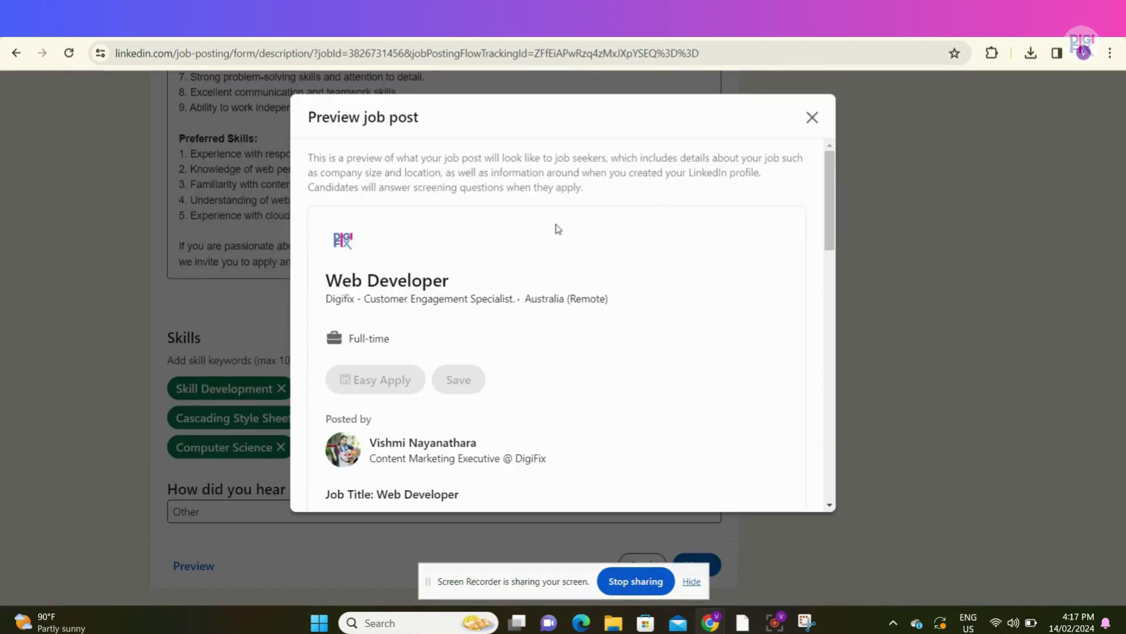
pyautogui.moveTo(829, 165); pyautogui.dragTo(810, 119)
pyautogui.click(812, 117)
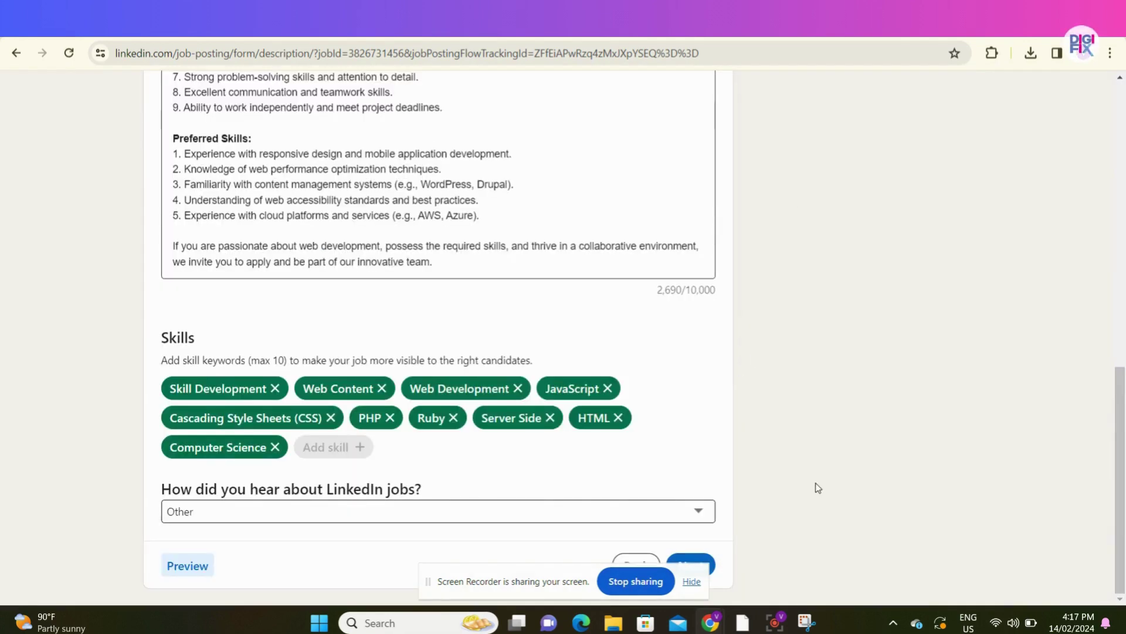
# - Move to the applicant step and receive applicants by email at the company address
pyautogui.click(697, 564)
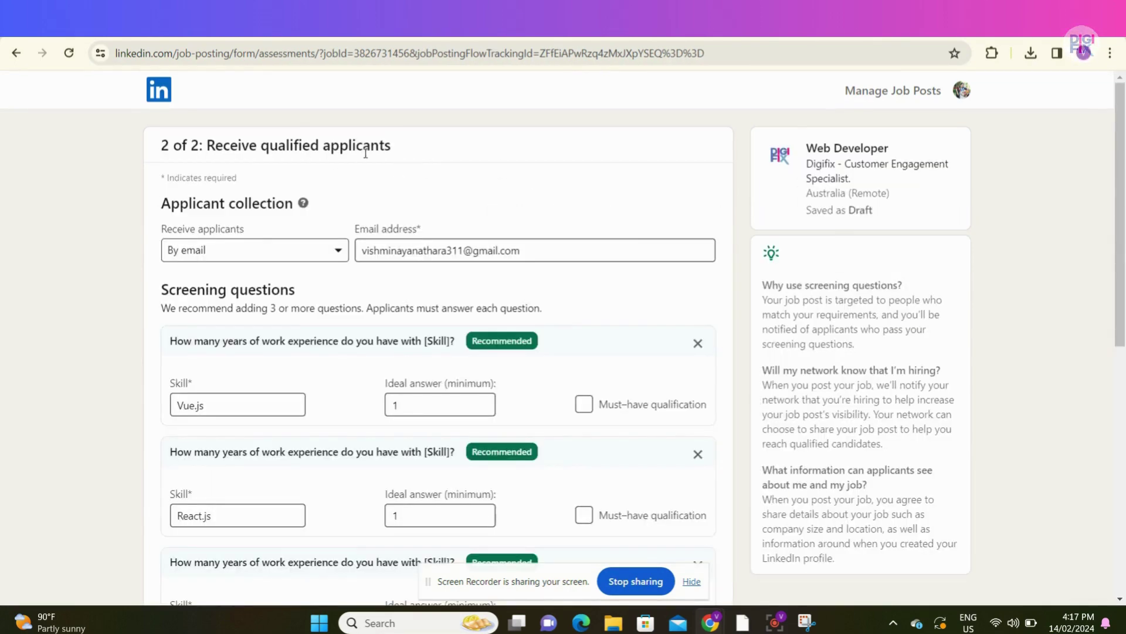
pyautogui.click(320, 251)
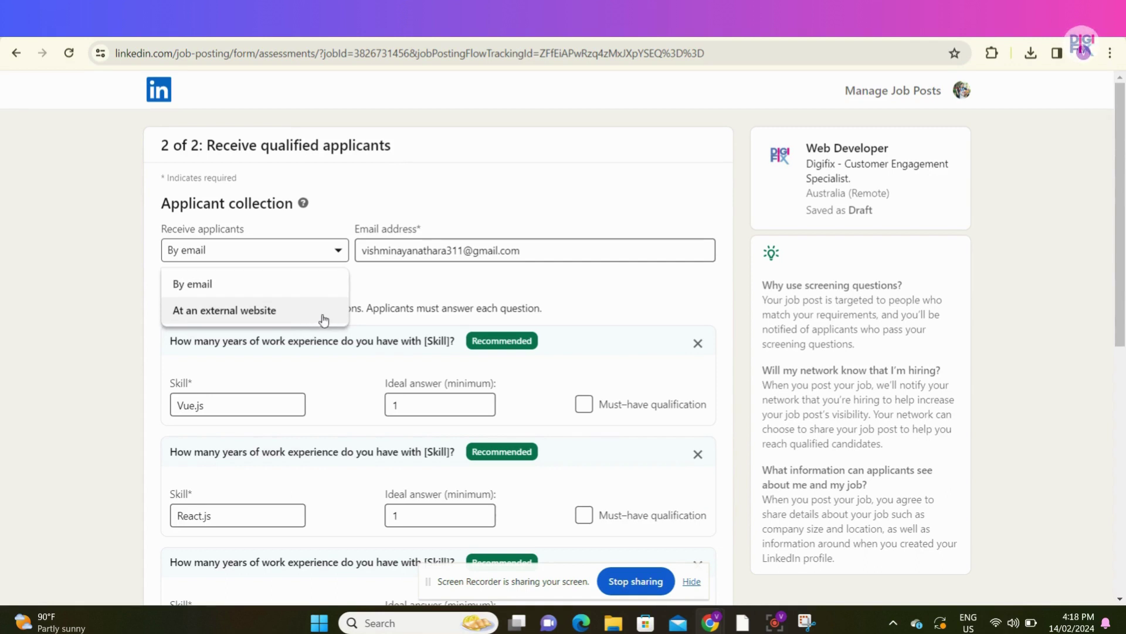
pyautogui.click(248, 293)
pyautogui.click(384, 257)
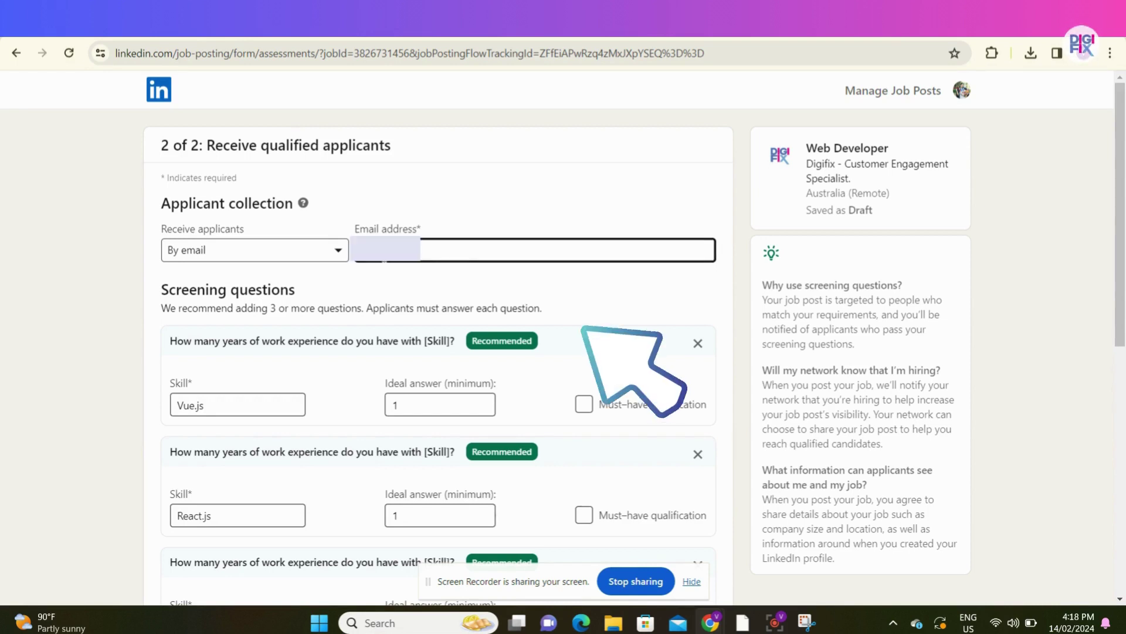
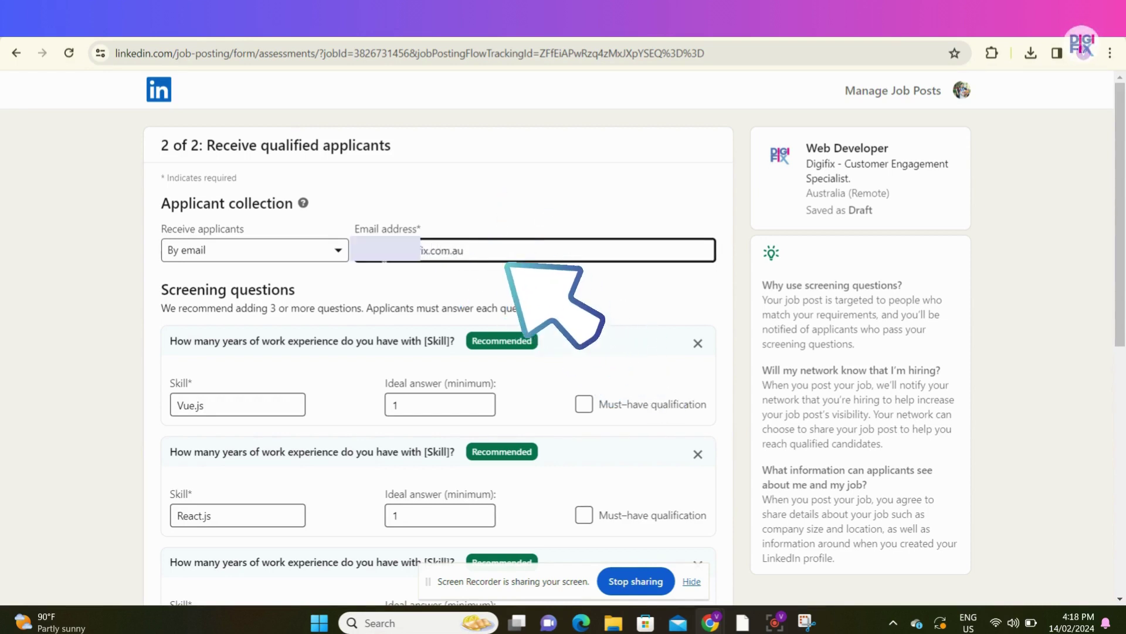
pyautogui.click(505, 259)
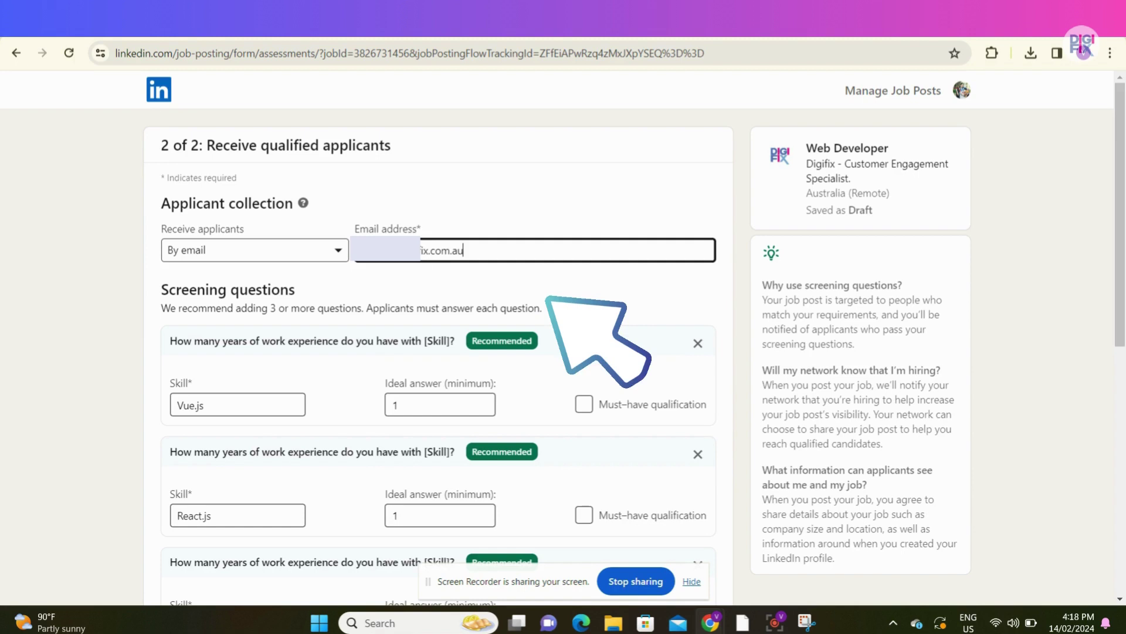
# - Make Vue.js experience a must-have qualification
pyautogui.scroll(-2, 557, 327)
pyautogui.click(280, 285)
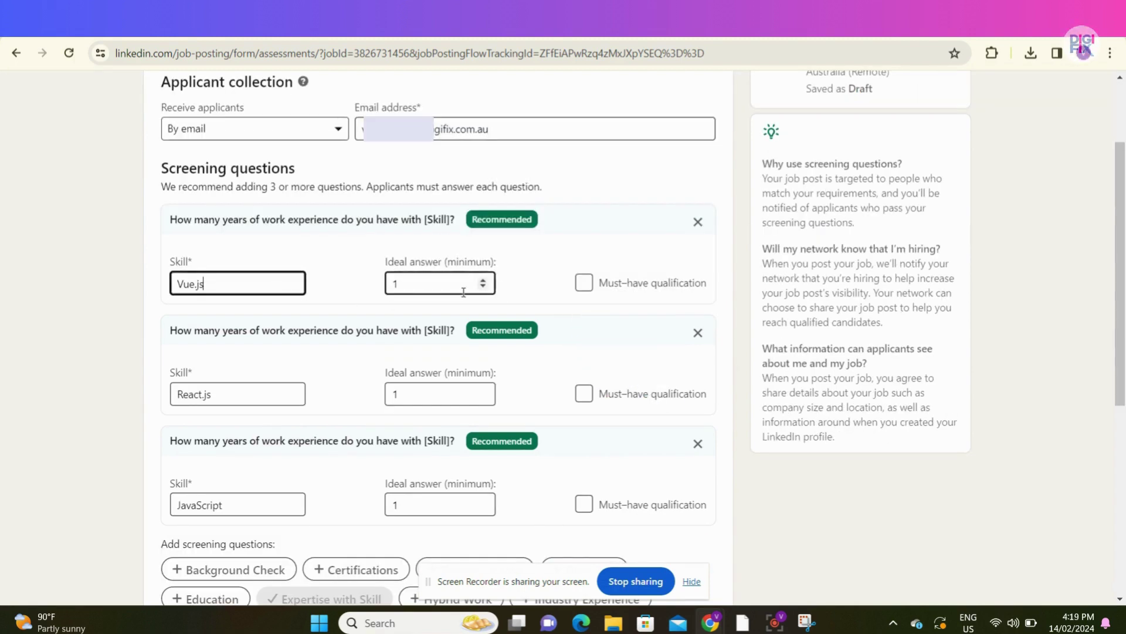
pyautogui.click(584, 283)
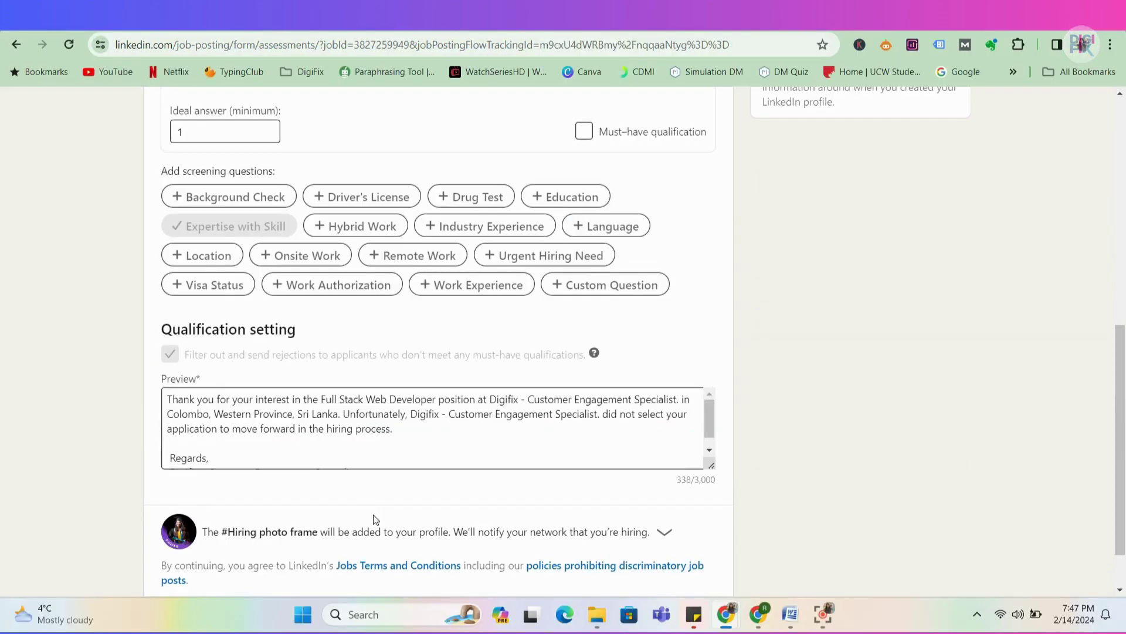
# - Continue to the job promotion step and scroll through the free posting option
pyautogui.scroll(-1, 373, 517)
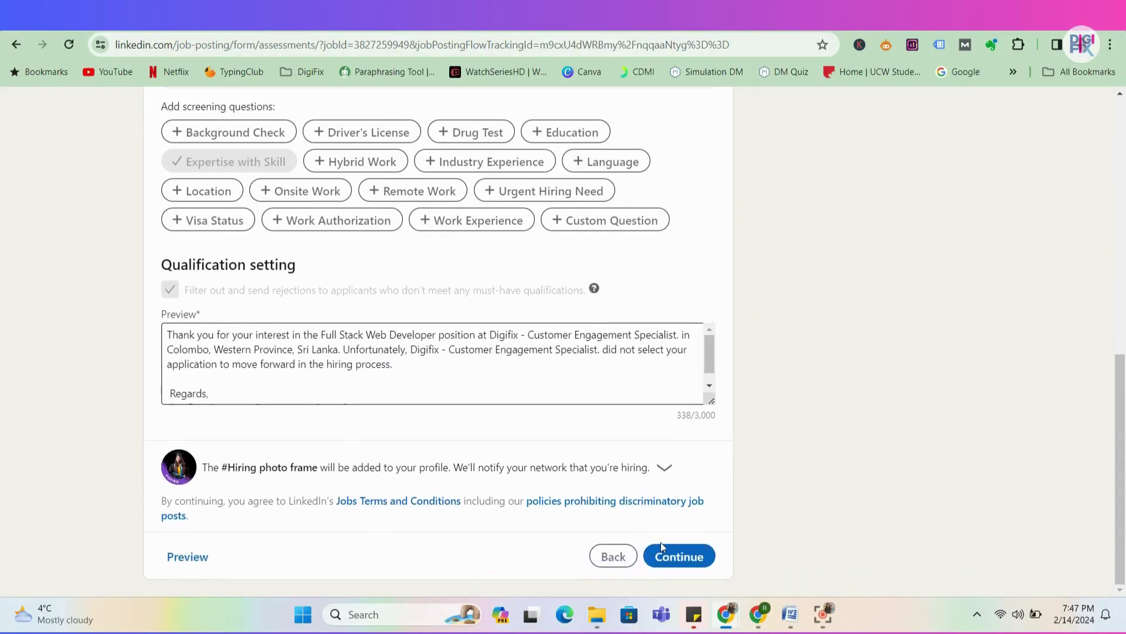
pyautogui.click(668, 556)
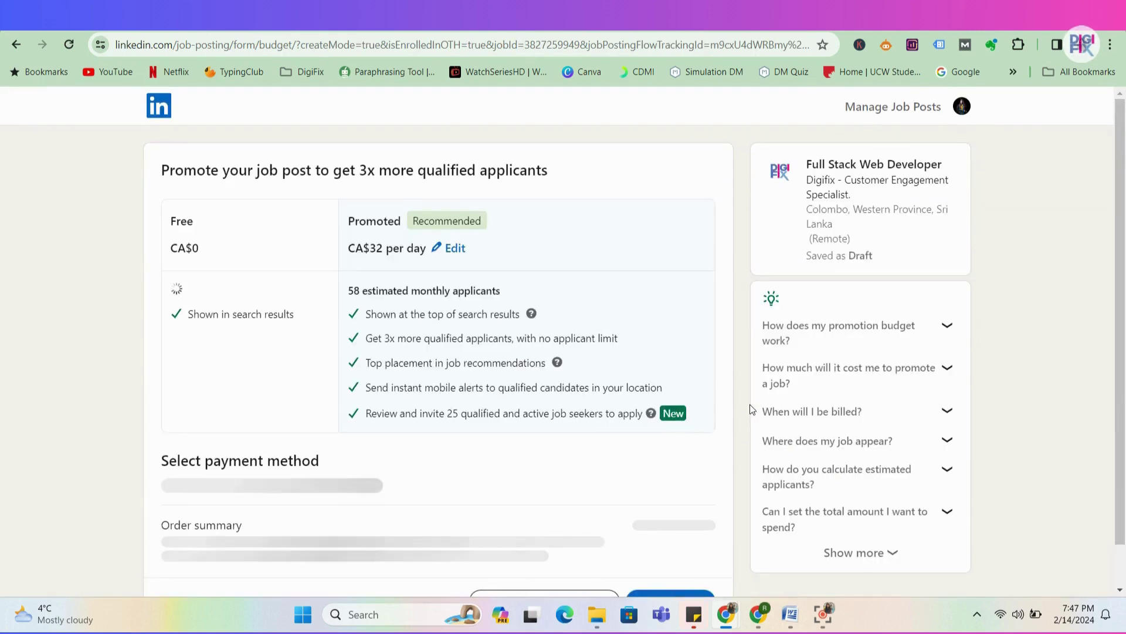
pyautogui.scroll(-1, 693, 430)
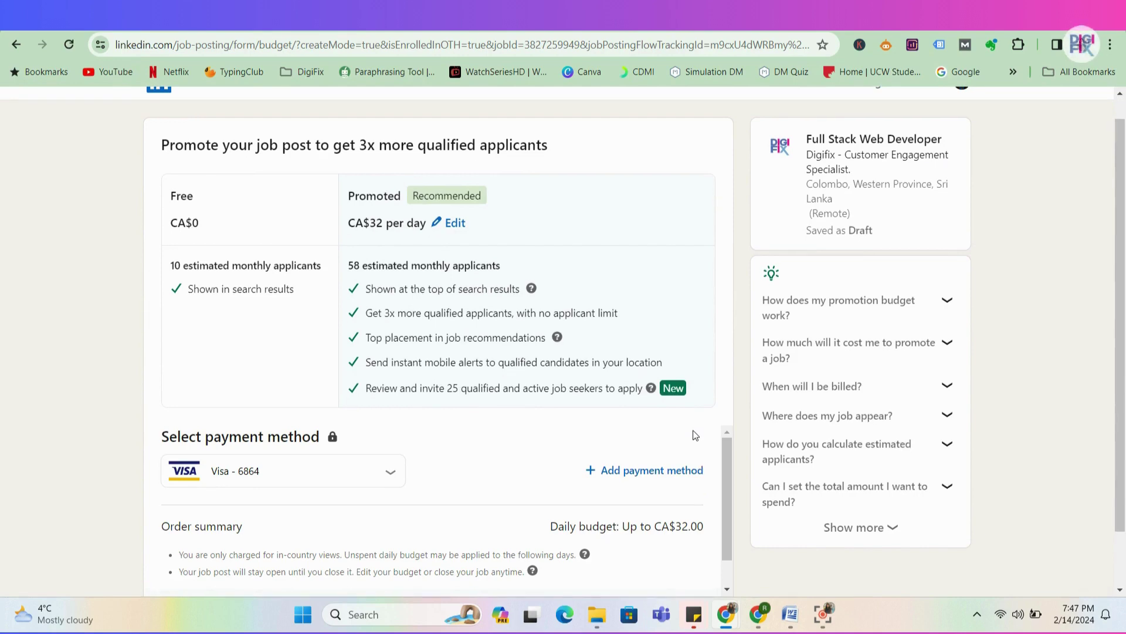
pyautogui.scroll(-2, 1005, 435)
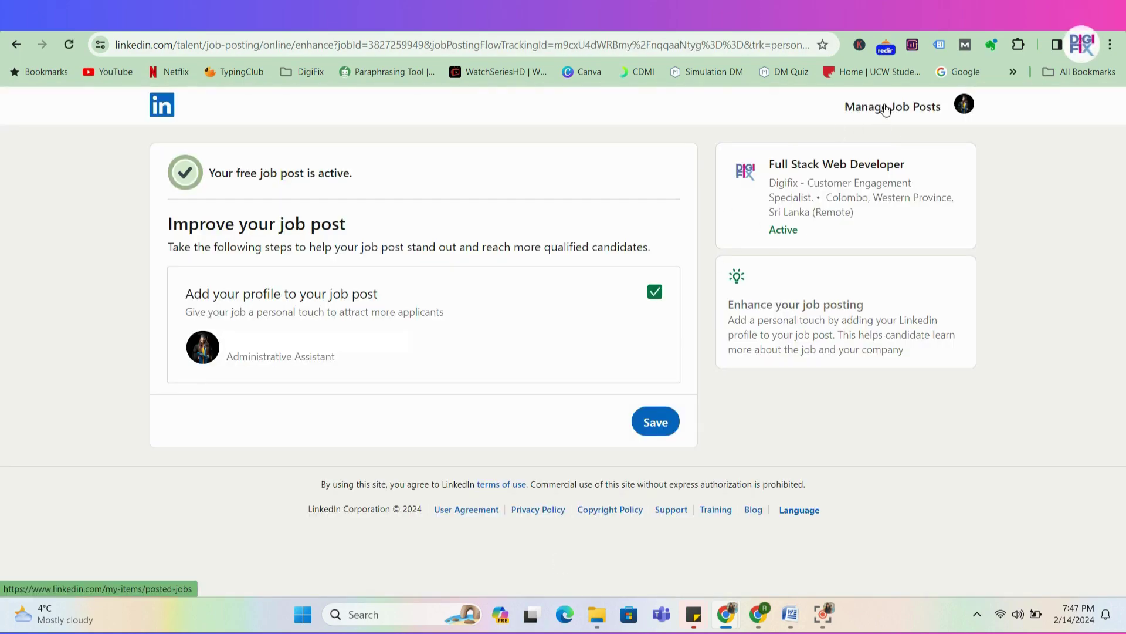
# - Open the Full Stack Web Developer job from Manage Job Posts, glance at its edit view, then return
pyautogui.click(851, 107)
pyautogui.click(490, 234)
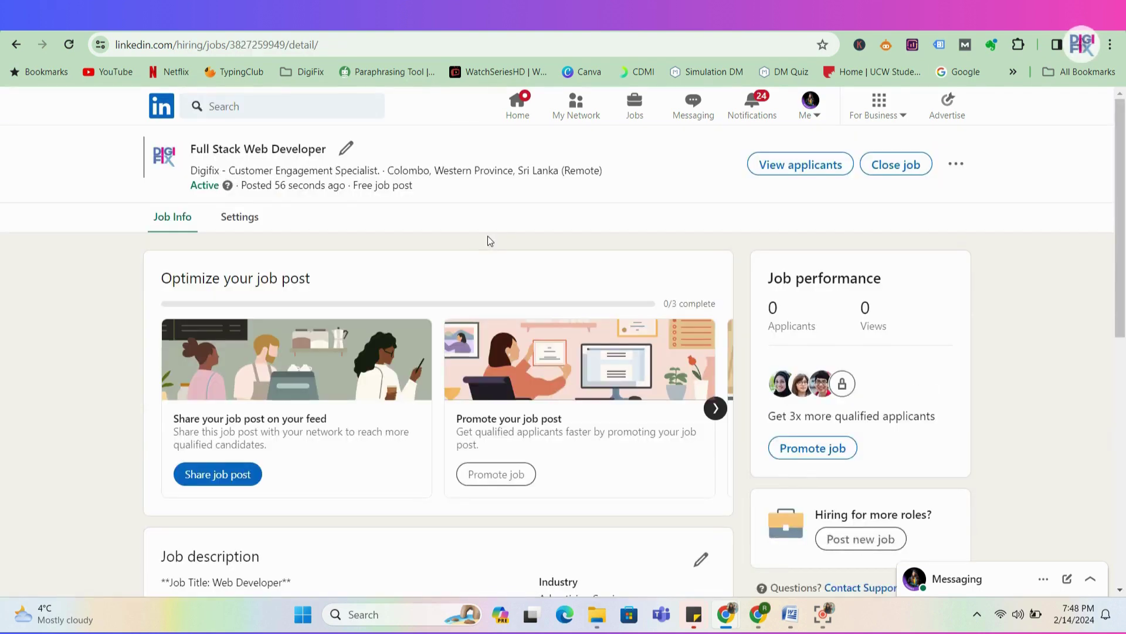
pyautogui.click(346, 150)
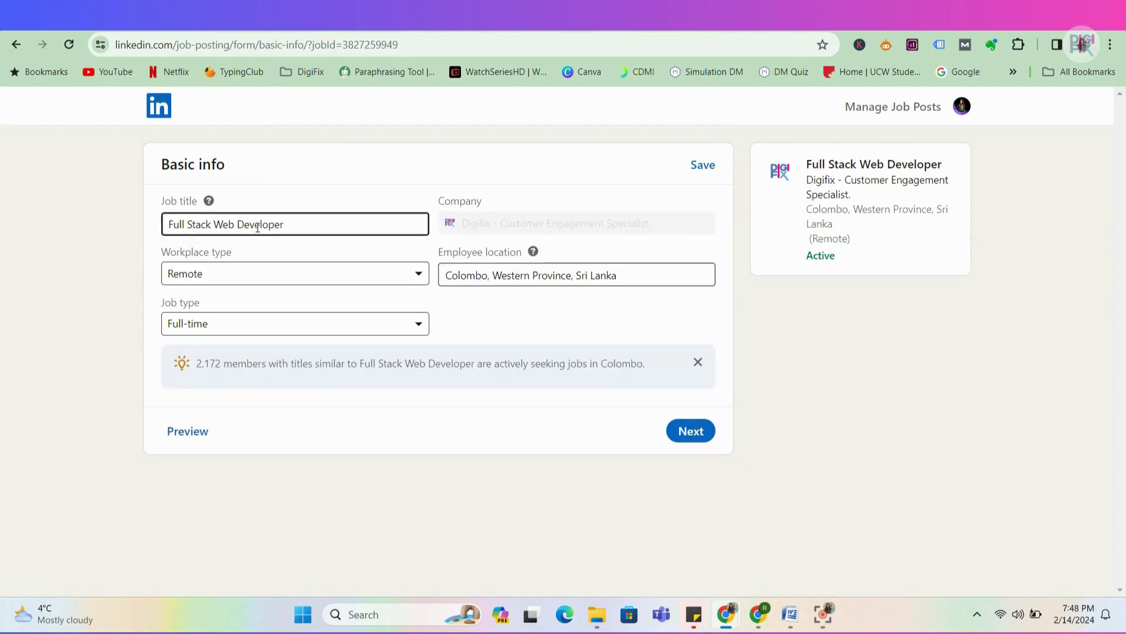
pyautogui.hotkey('alt', 'Left')
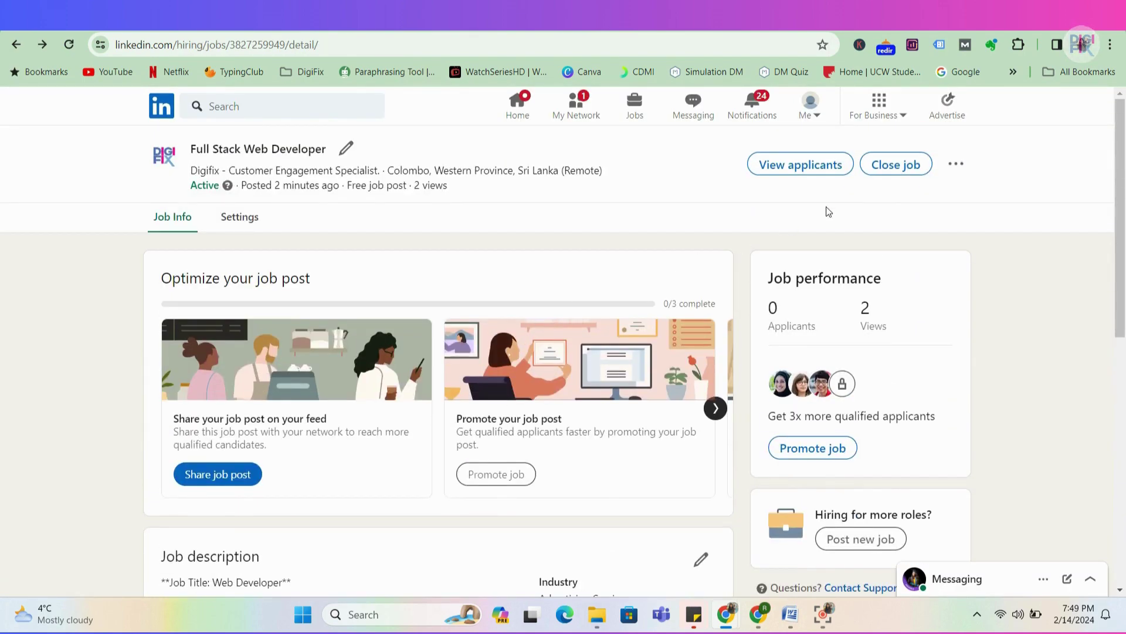
# - Choose Close job on the Full Stack Web Developer post to get its confirmation
pyautogui.click(903, 166)
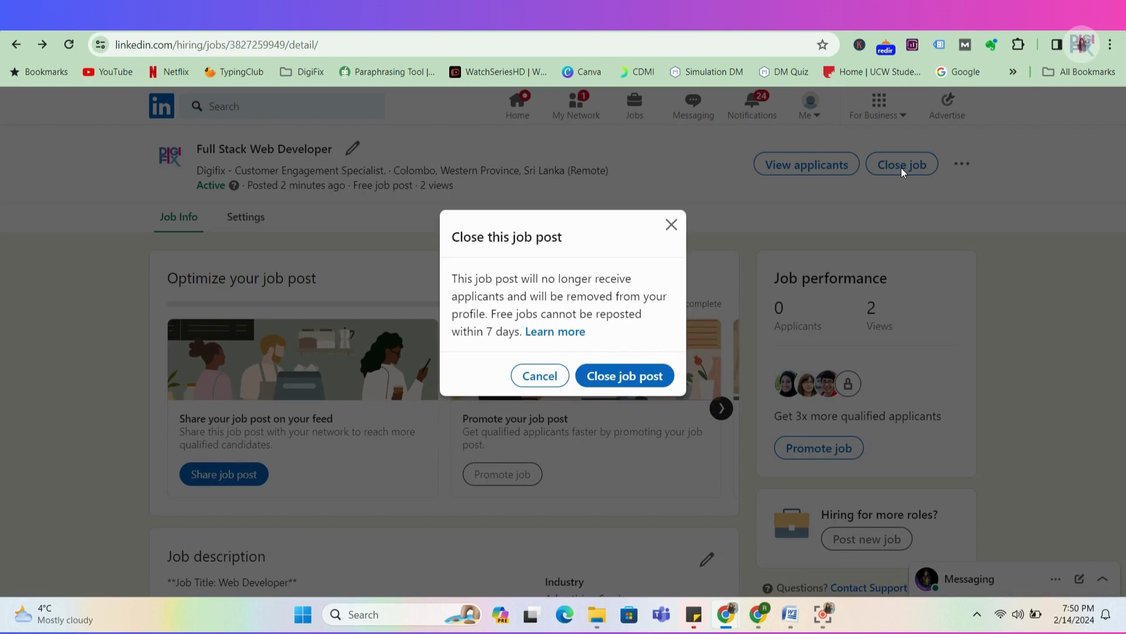